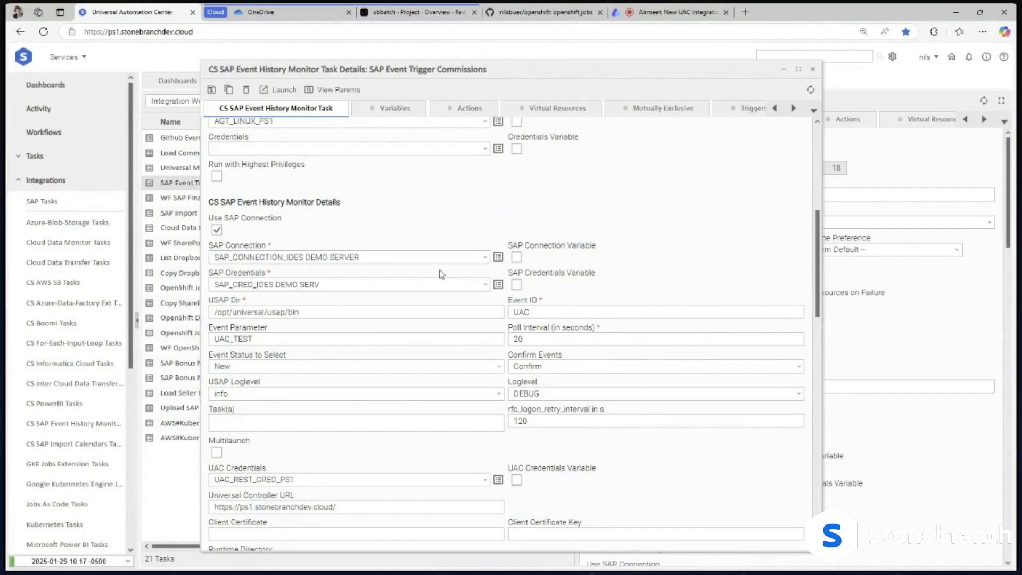
# Choose SAP_CONNECTION_IDES DEMO SERVER as the task's SAP connection and review that connection's server, certificate and SNC settings.
pyautogui.click(486, 258)
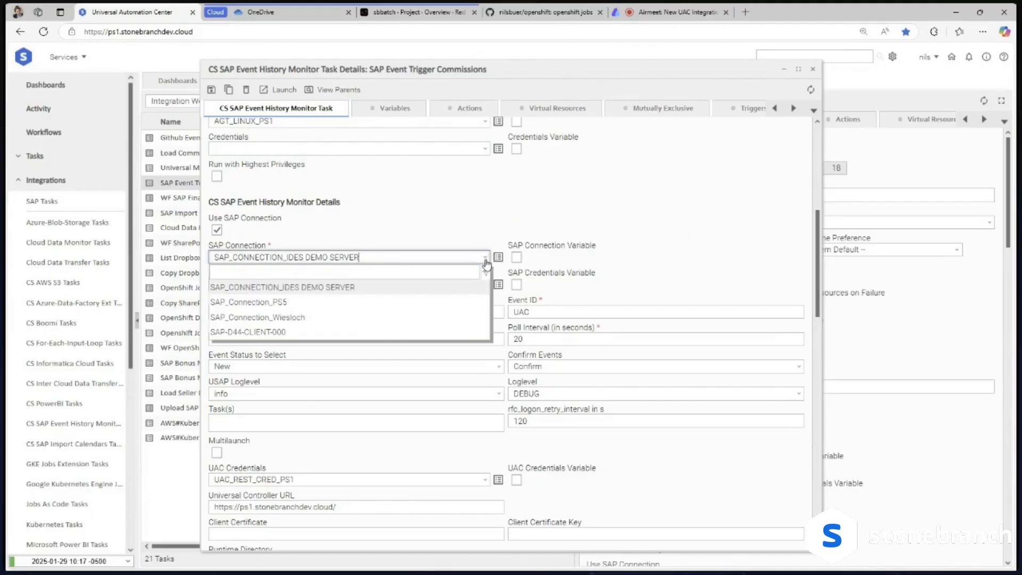
pyautogui.click(355, 292)
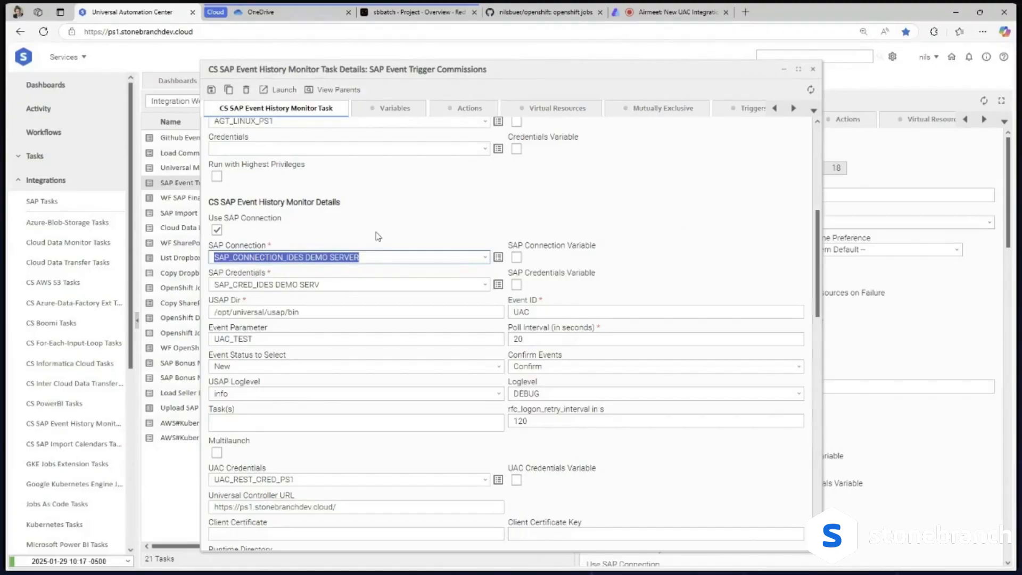
pyautogui.click(499, 257)
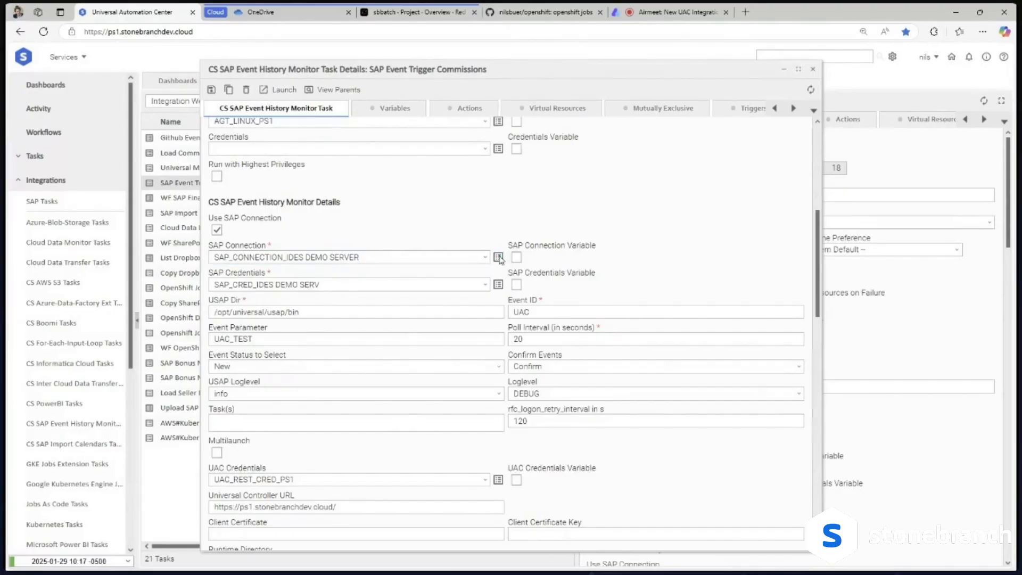
pyautogui.scroll(-5, 467, 359)
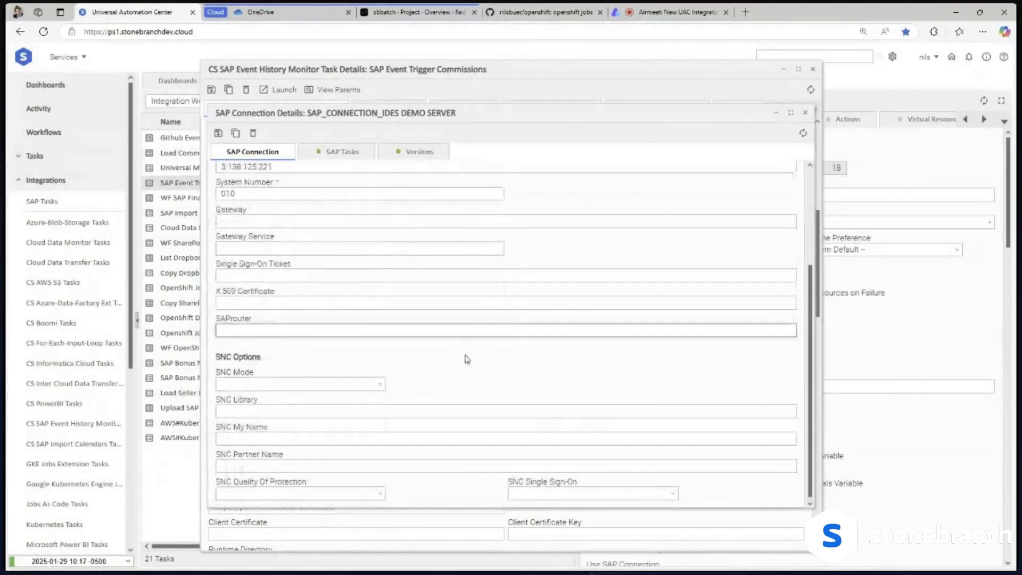
pyautogui.scroll(3, 474, 383)
pyautogui.scroll(-2, 475, 383)
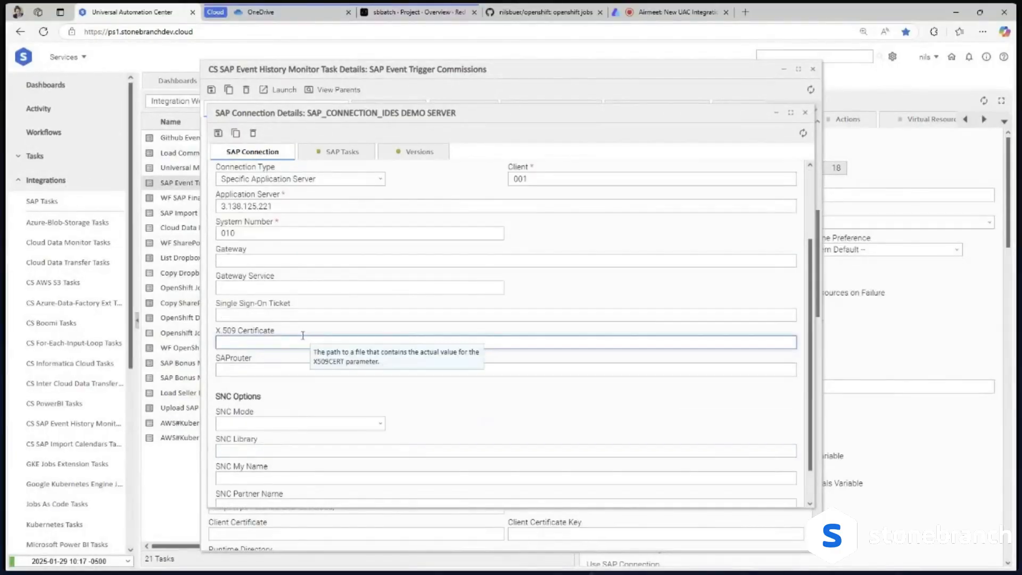
pyautogui.scroll(-1, 341, 351)
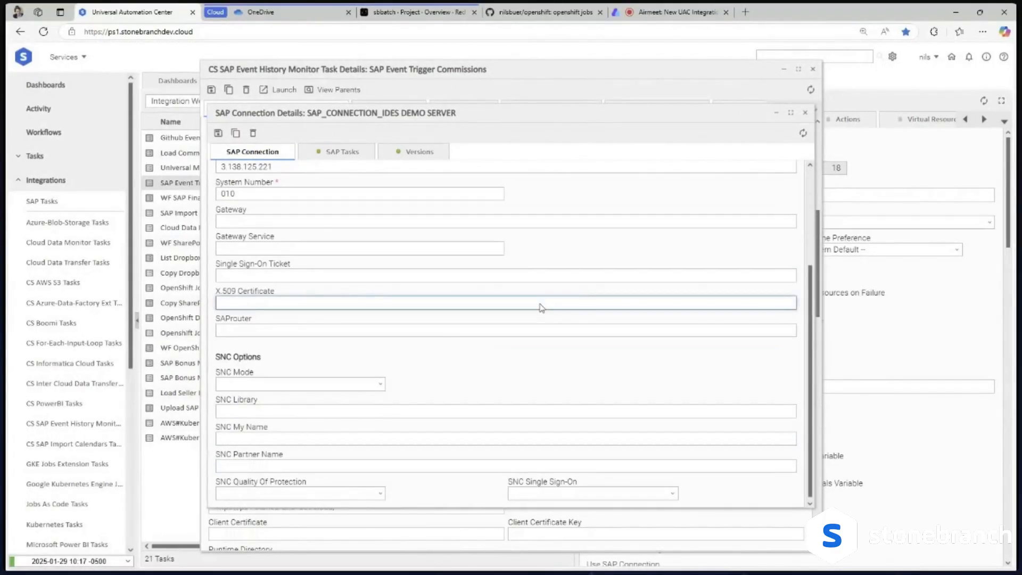
pyautogui.click(806, 113)
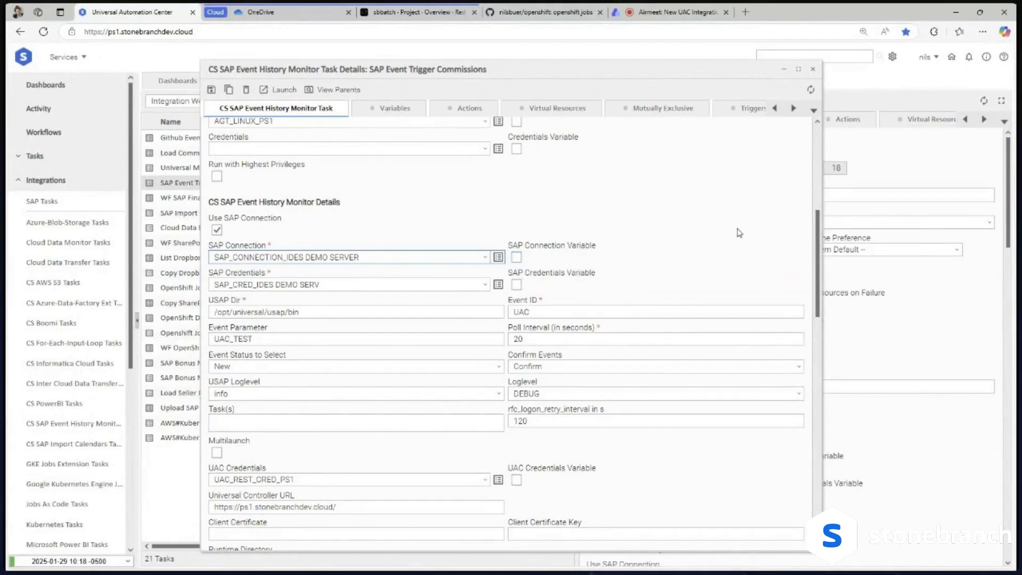
# Close the monitor task's details and open the "WF SAP Finance - Event Trigger" workflow in the workflow editor.
pyautogui.scroll(-1, 735, 238)
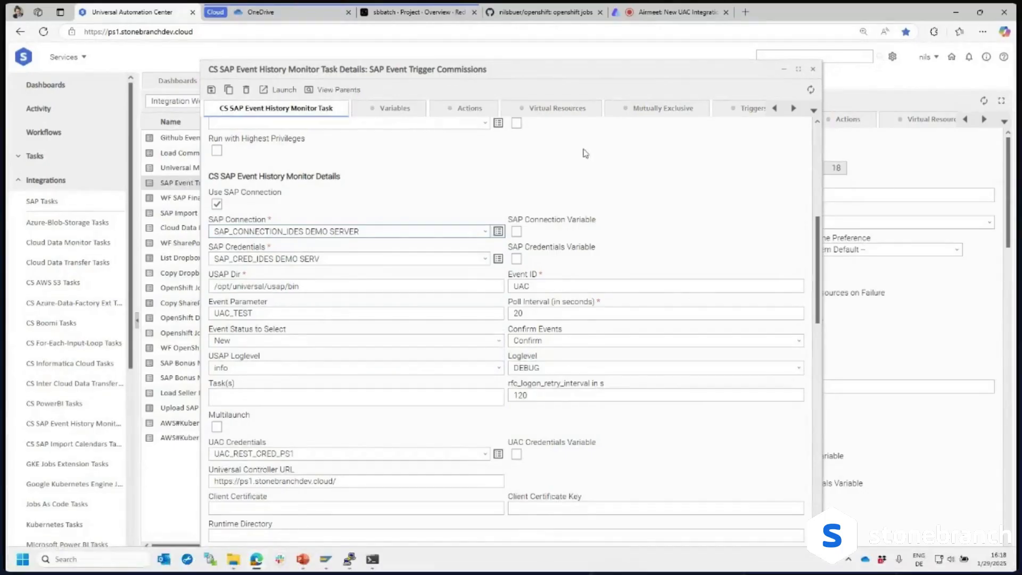
pyautogui.click(813, 69)
pyautogui.rightClick(181, 188)
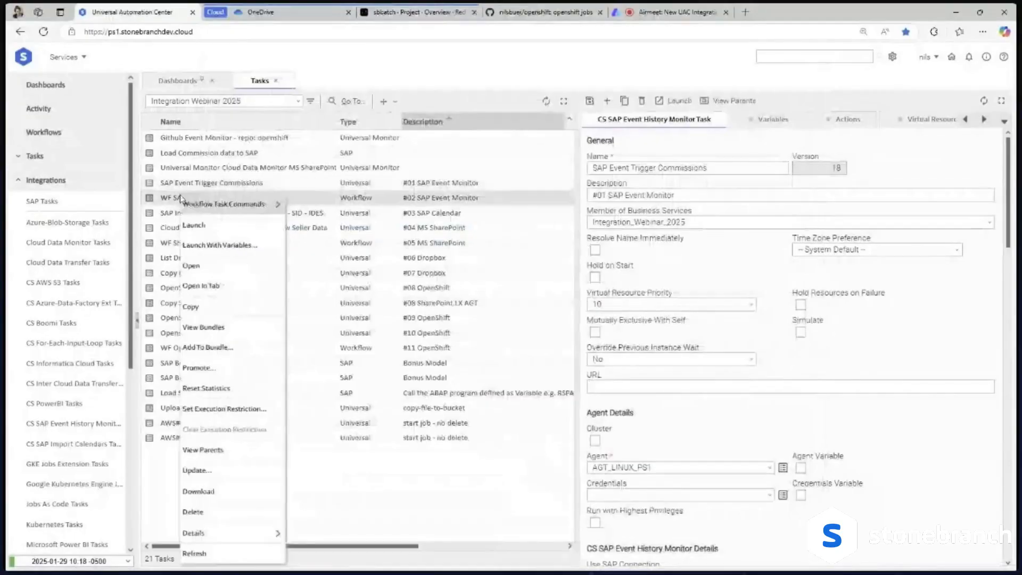
pyautogui.moveTo(228, 203)
pyautogui.click(314, 204)
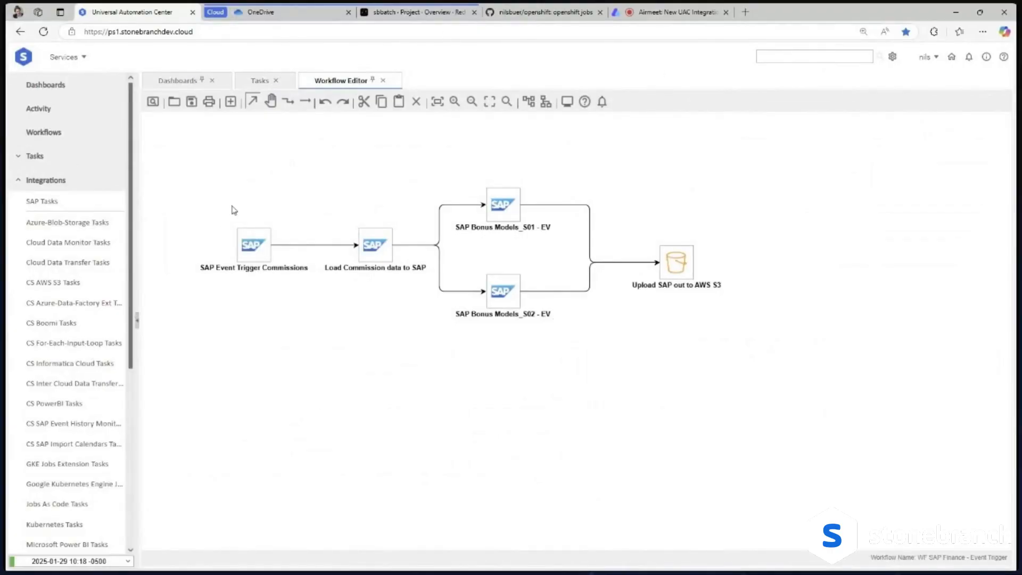
# Review the Event ID setting of the SAP Event Trigger Commissions task in the workflow, then close its details.
pyautogui.click(249, 246)
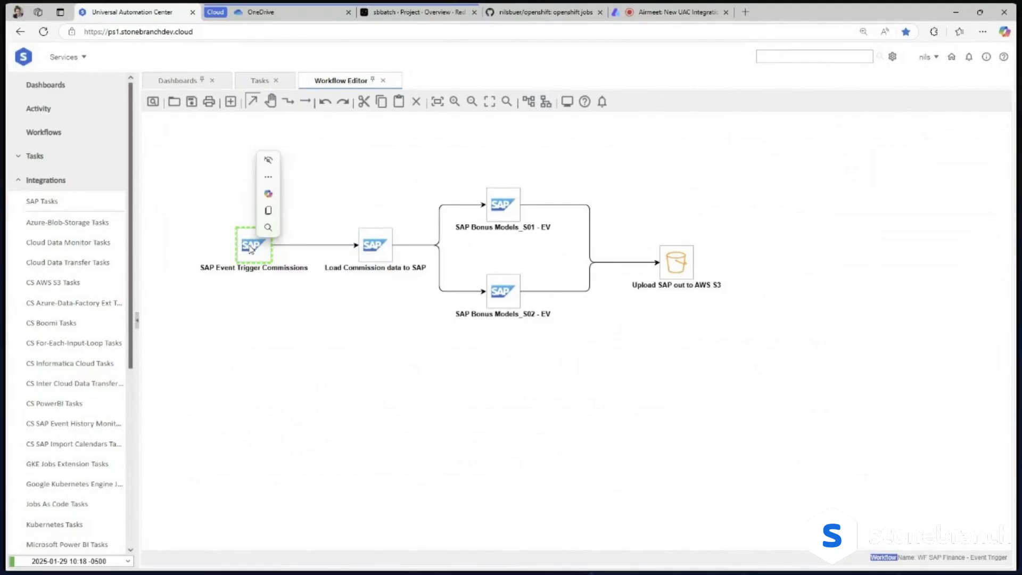
pyautogui.doubleClick(249, 247)
pyautogui.scroll(-6, 258, 334)
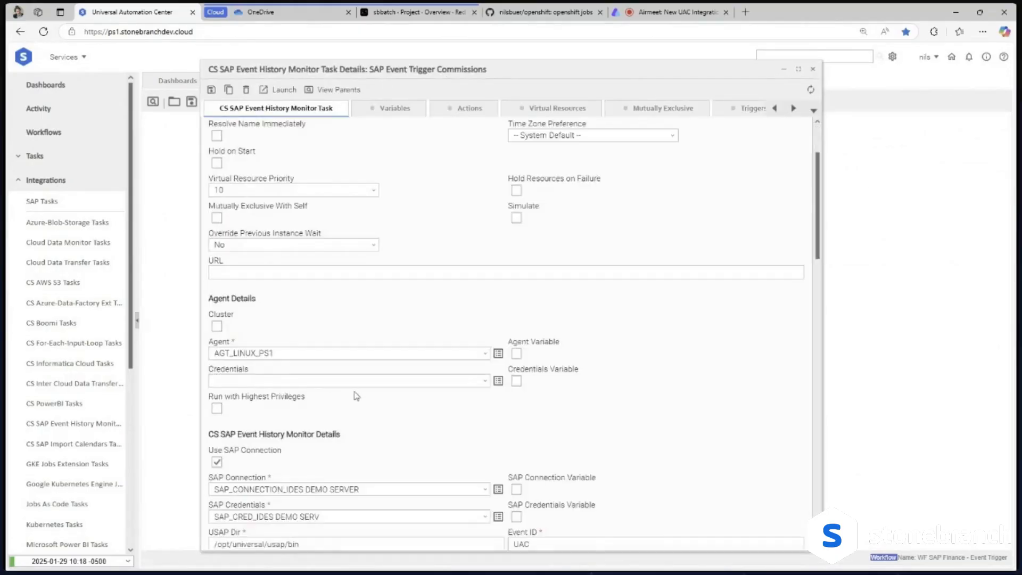
pyautogui.click(516, 314)
pyautogui.moveTo(519, 314); pyautogui.dragTo(525, 313)
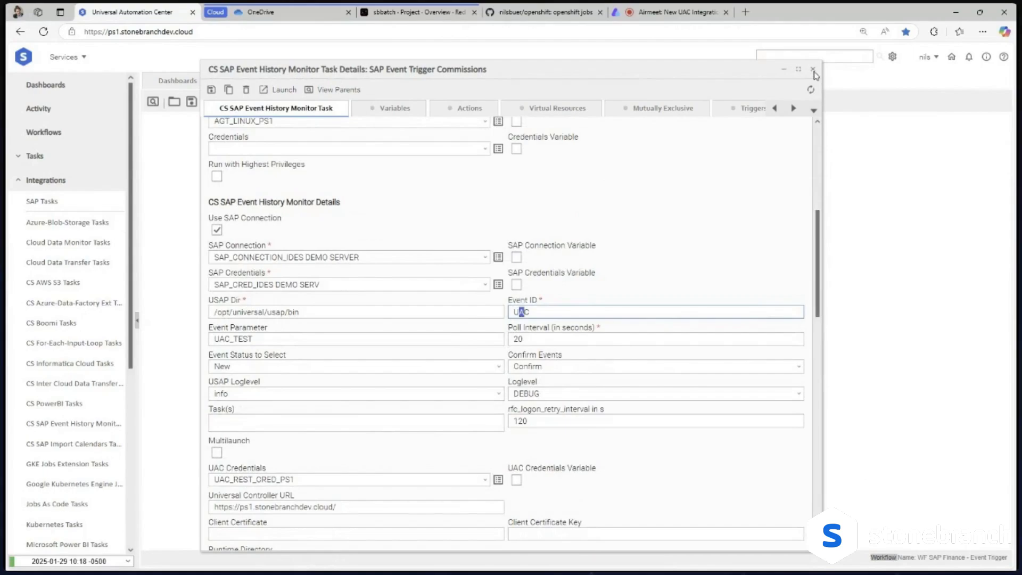
pyautogui.click(813, 69)
# Launch the "WF SAP Finance - Event Trigger" workflow and confirm the launch.
pyautogui.click(280, 352)
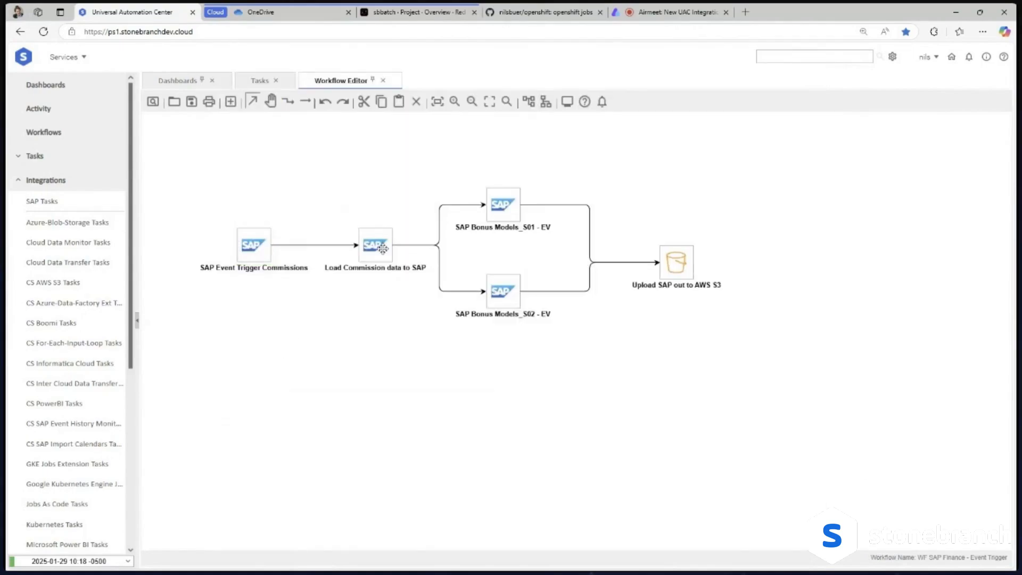
pyautogui.moveTo(377, 247)
pyautogui.rightClick(252, 149)
pyautogui.click(280, 249)
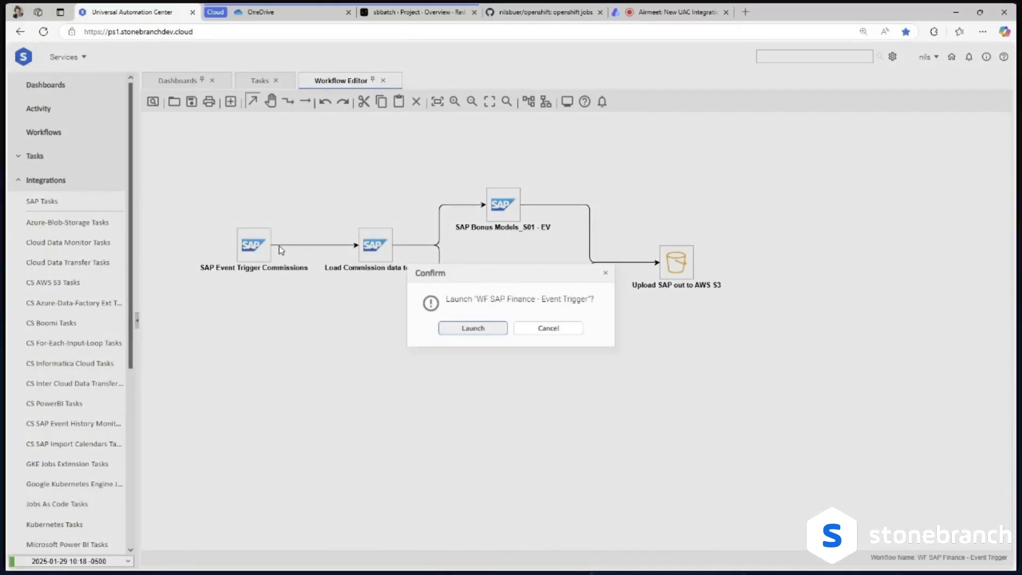
pyautogui.press('Return')
# Start the Activity monitor and open the running "WF SAP Finance - Event Trigger" instance in the Workflow Monitor.
pyautogui.click(95, 114)
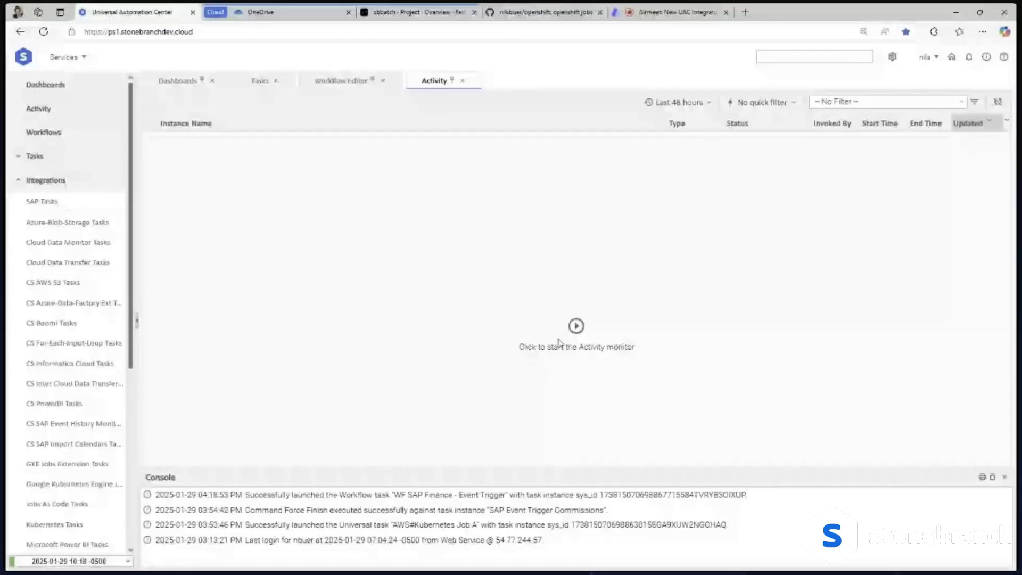
pyautogui.click(576, 329)
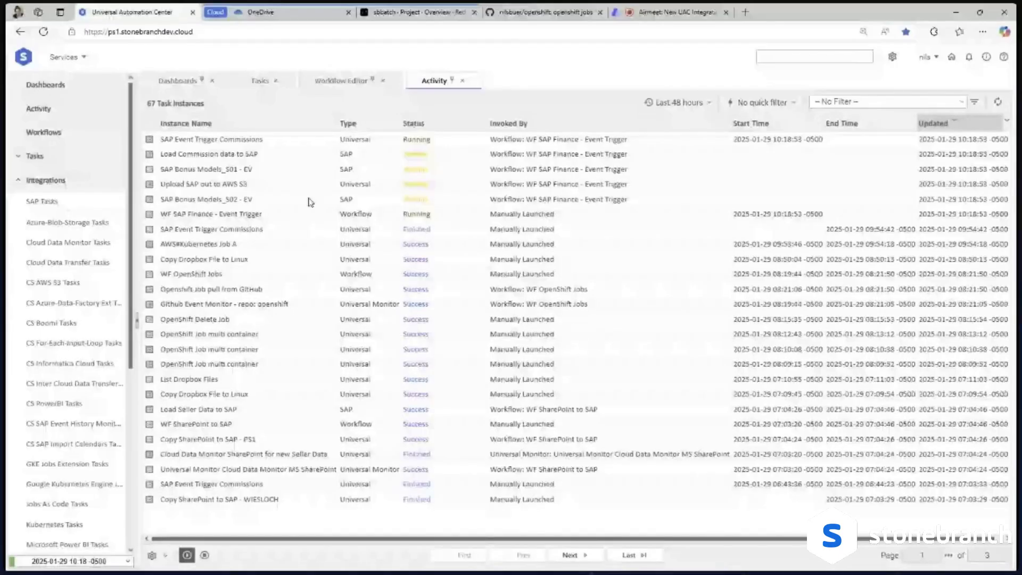
pyautogui.rightClick(312, 216)
pyautogui.click(524, 186)
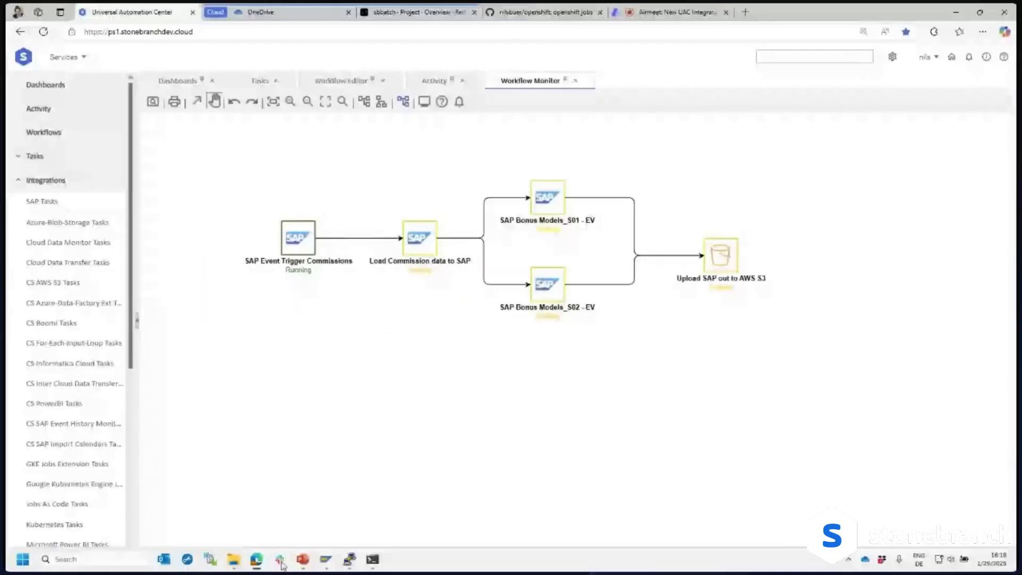
# Switch to the SAP Easy Access window and run transaction sm62 for background events.
pyautogui.click(326, 560)
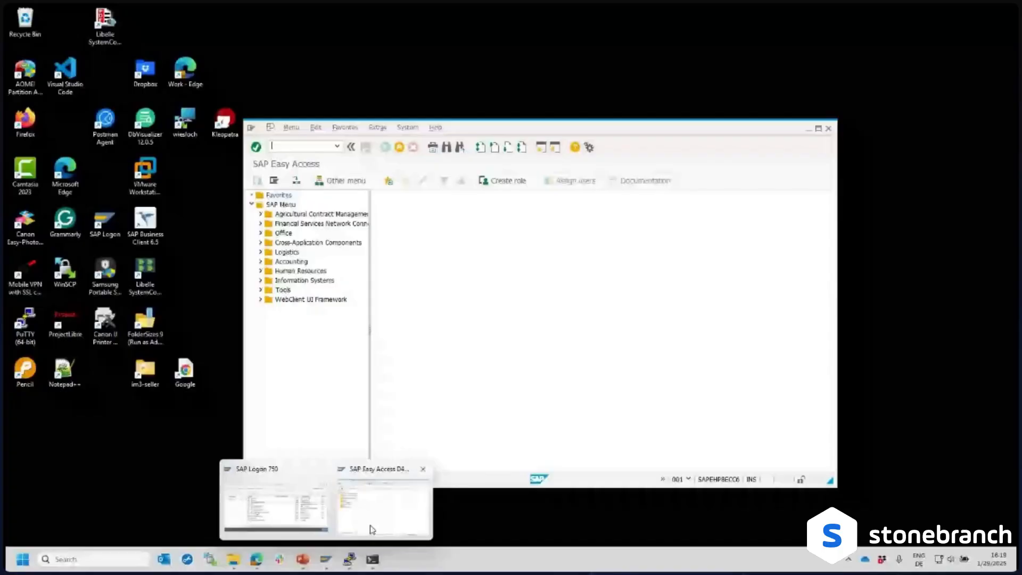
pyautogui.click(383, 503)
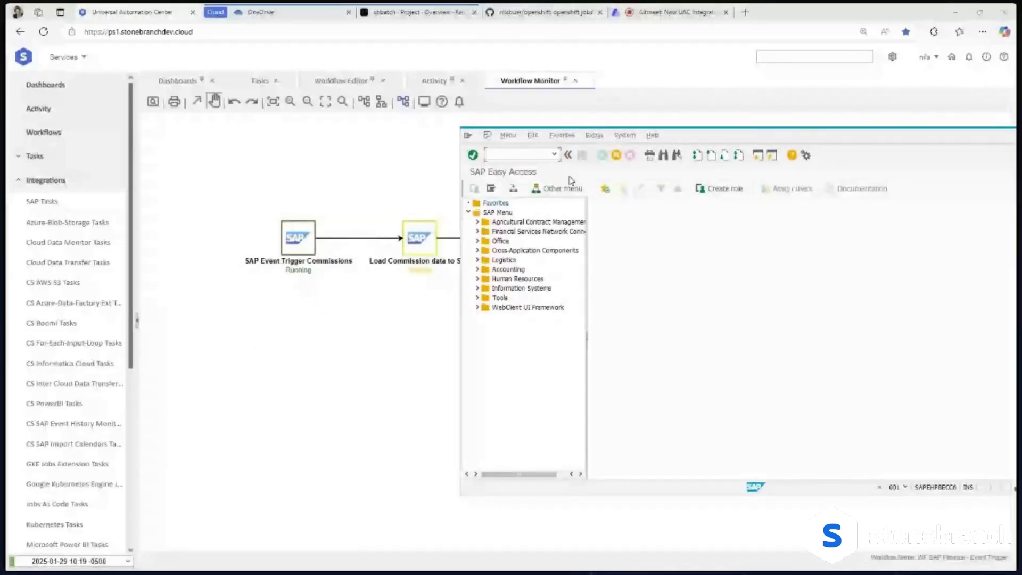
pyautogui.write('sm62')
pyautogui.press('Return')
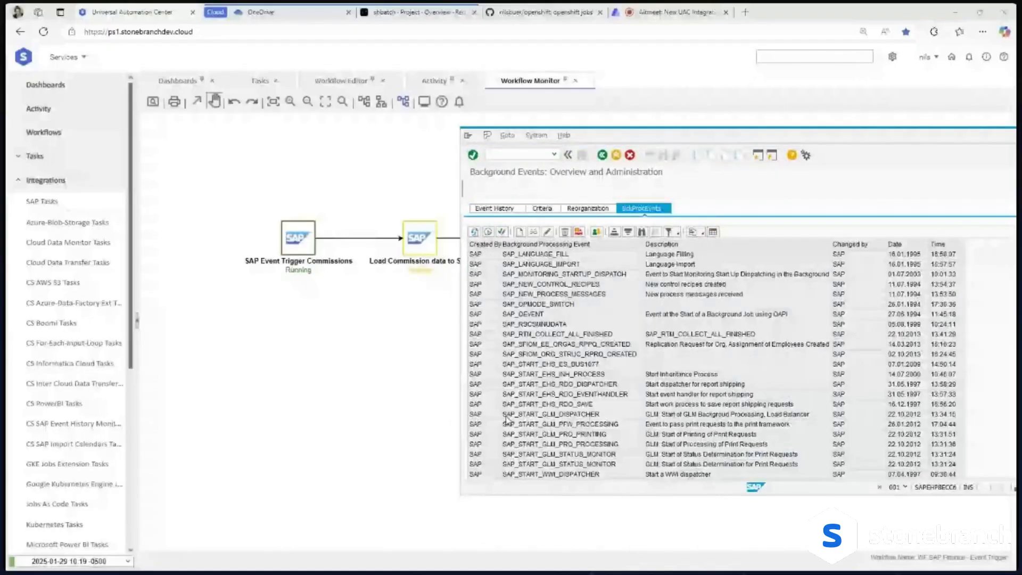
# Trigger the customer background processing event UAC with the parameter UAC_TEST.
pyautogui.scroll(-10, 506, 420)
pyautogui.rightClick(477, 405)
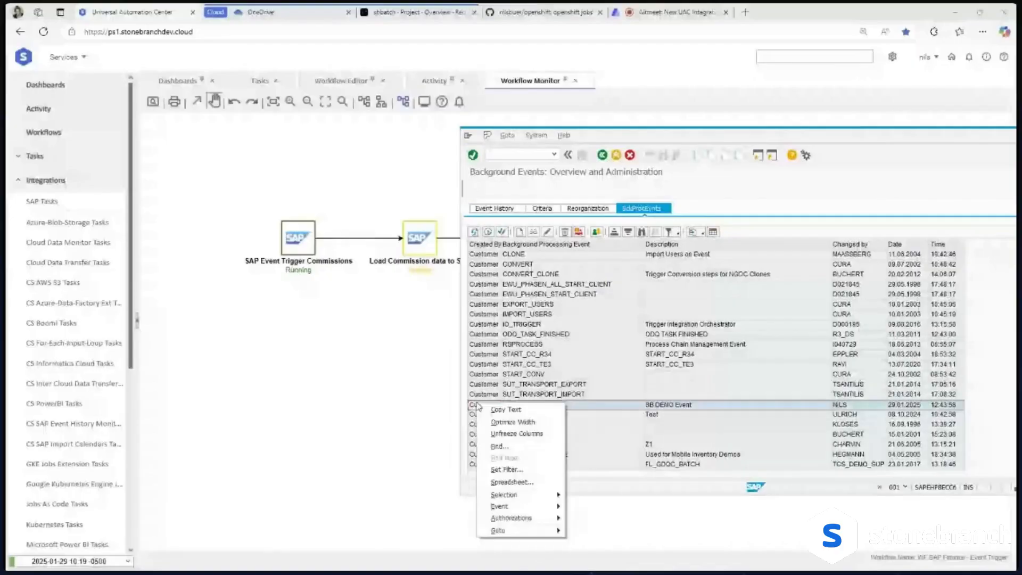
pyautogui.moveTo(535, 507)
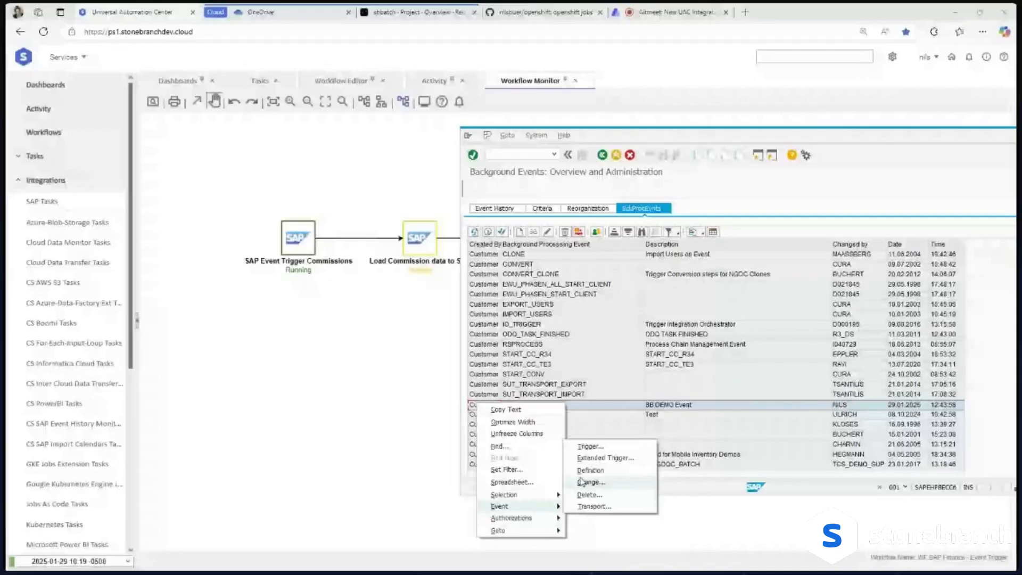
pyautogui.click(591, 448)
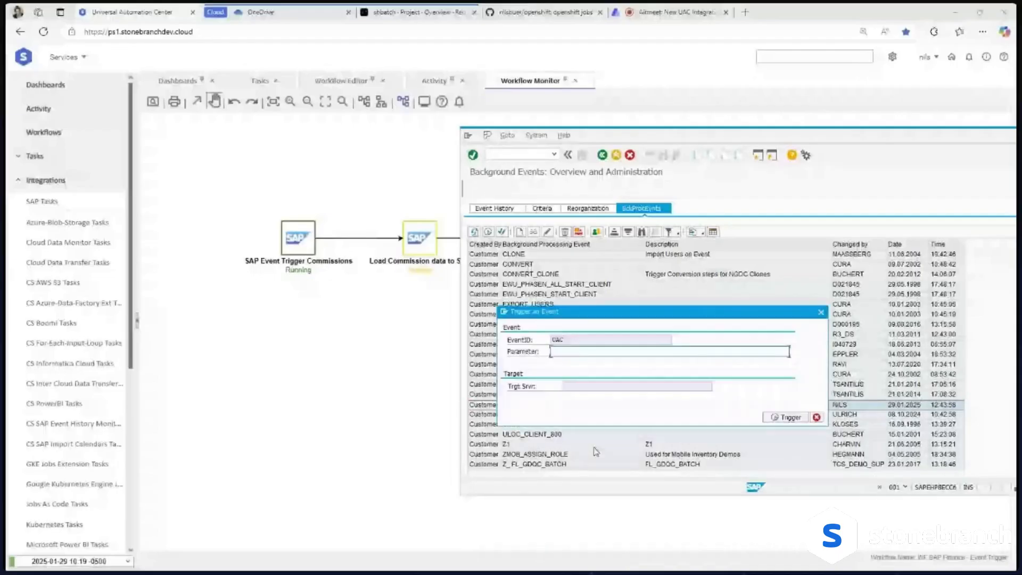
pyautogui.write('UAC_TEST')
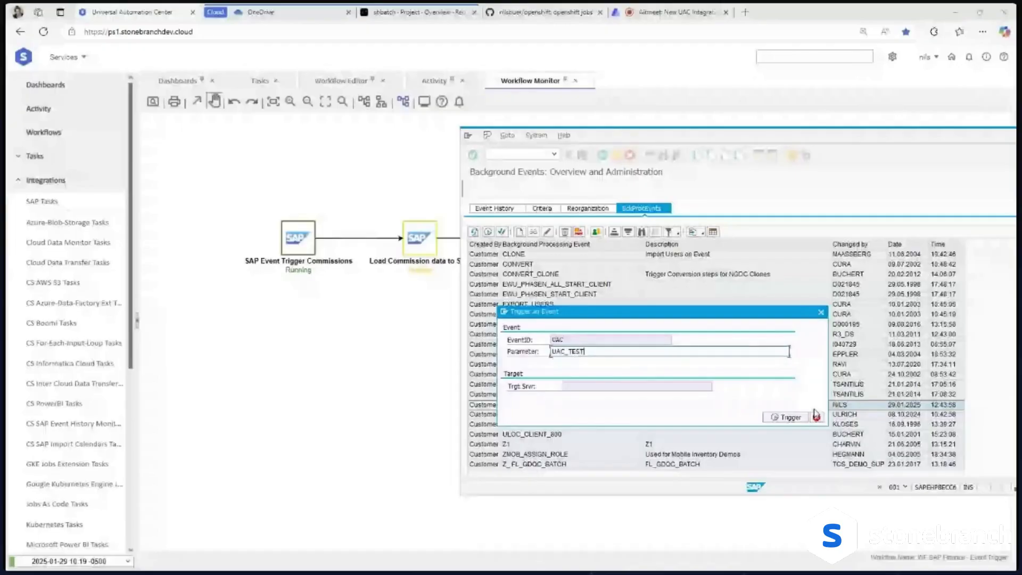
pyautogui.click(801, 417)
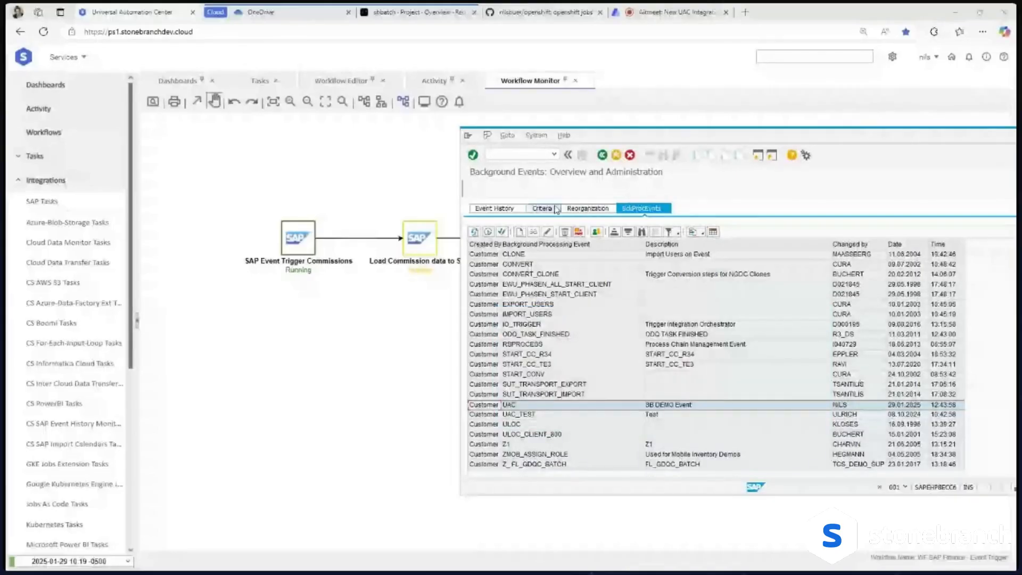
# Check the refreshed event history for the triggered UAC event, then minimize the SAP window.
pyautogui.click(497, 210)
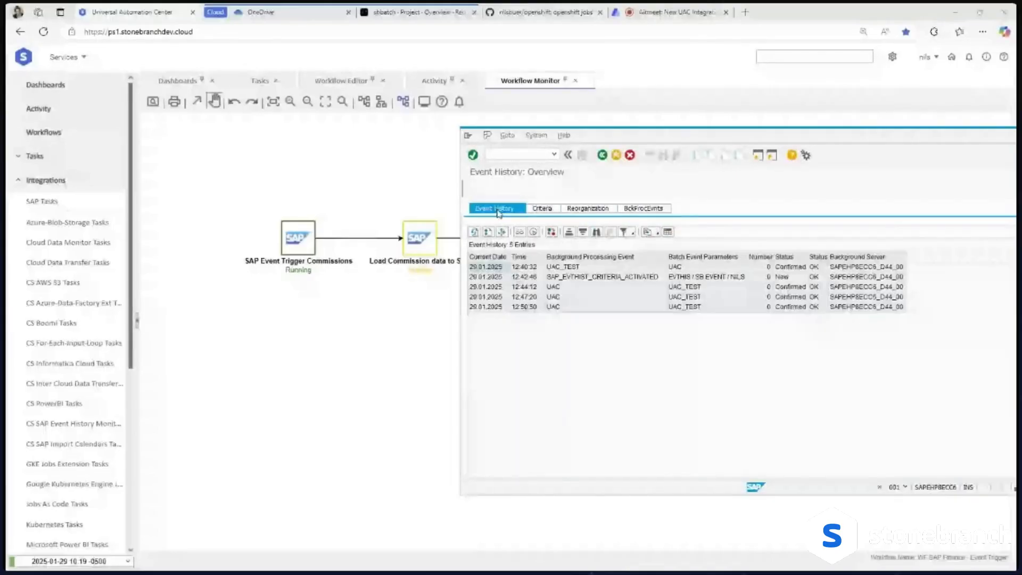
pyautogui.click(473, 233)
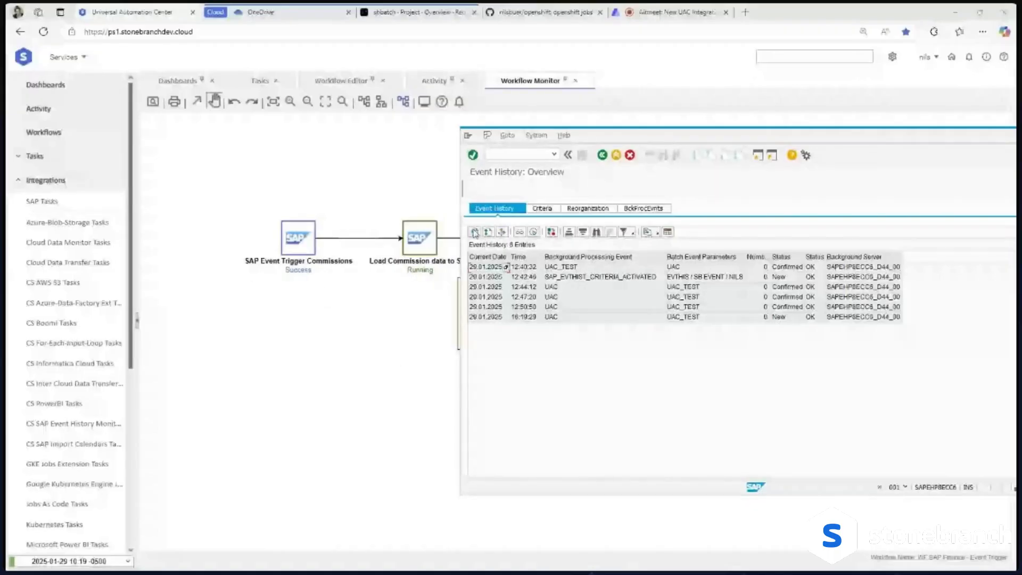
pyautogui.click(475, 233)
pyautogui.moveTo(928, 136); pyautogui.dragTo(742, 126)
pyautogui.click(841, 128)
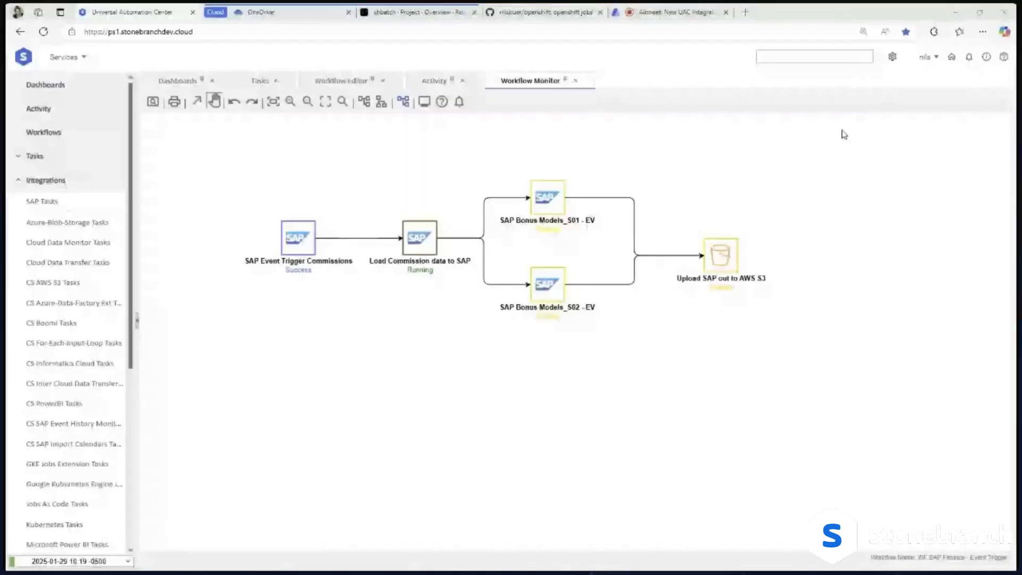
# Retrieve the standard output and standard error of the "Load Commission data to SAP" task instance and read the job log.
pyautogui.click(359, 424)
pyautogui.moveTo(419, 237)
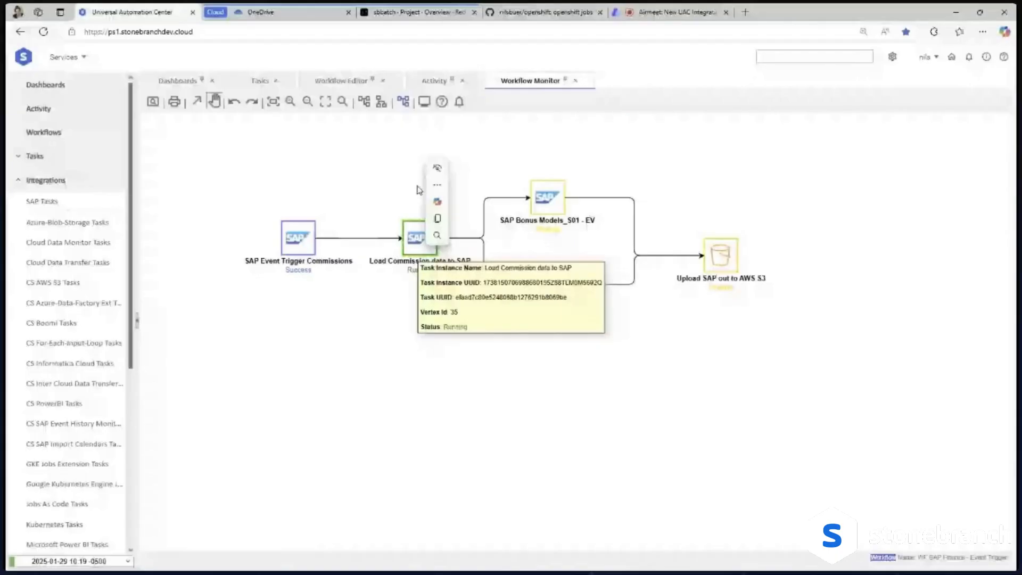
pyautogui.click(701, 111)
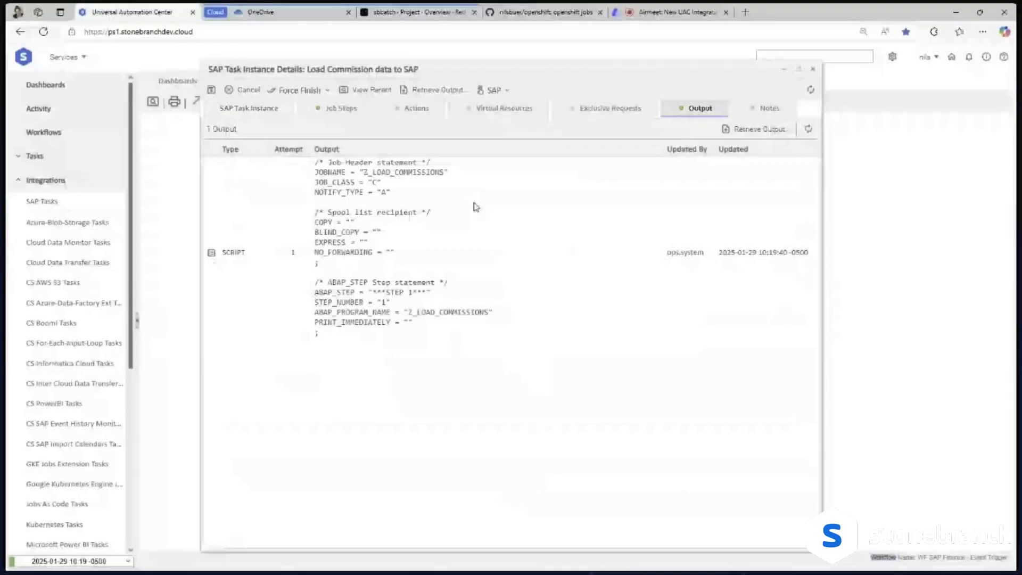
pyautogui.click(756, 128)
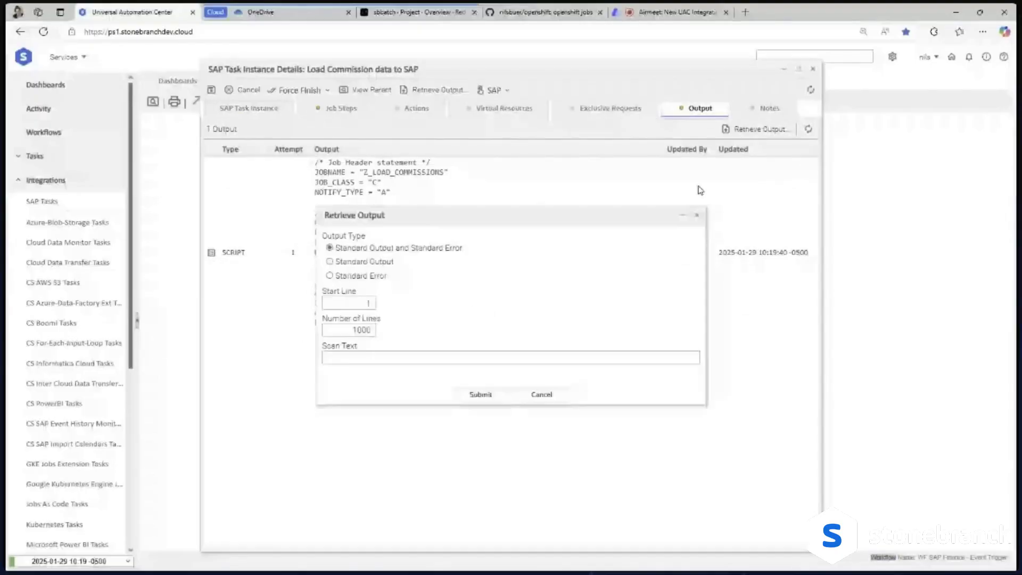
pyautogui.click(482, 395)
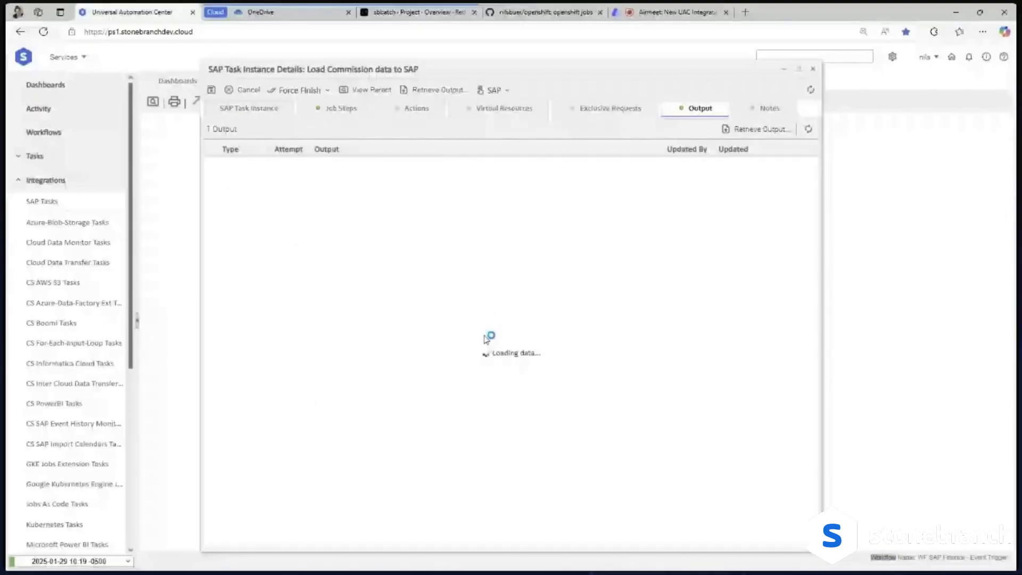
pyautogui.scroll(-1, 465, 327)
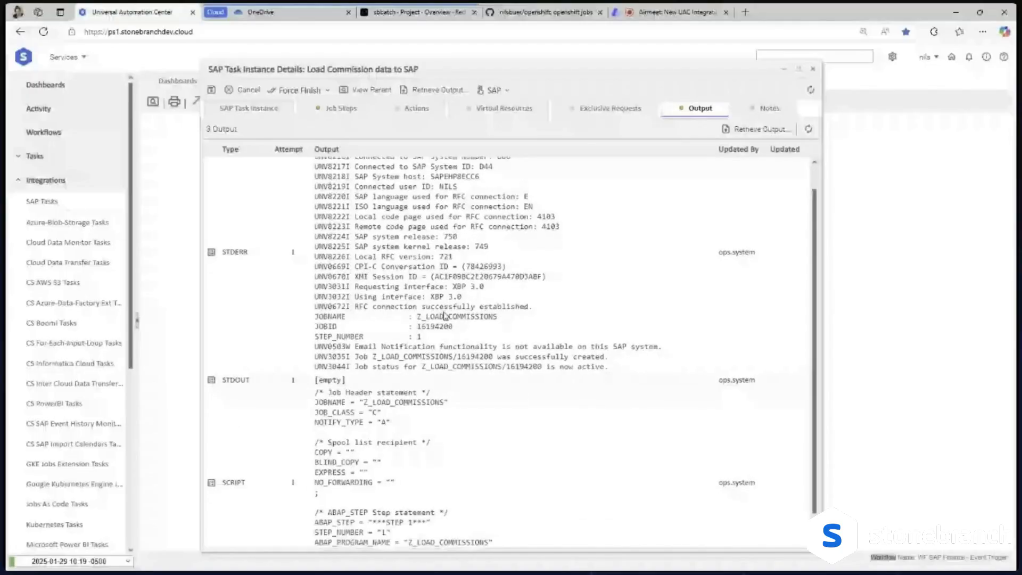
pyautogui.scroll(-1, 442, 322)
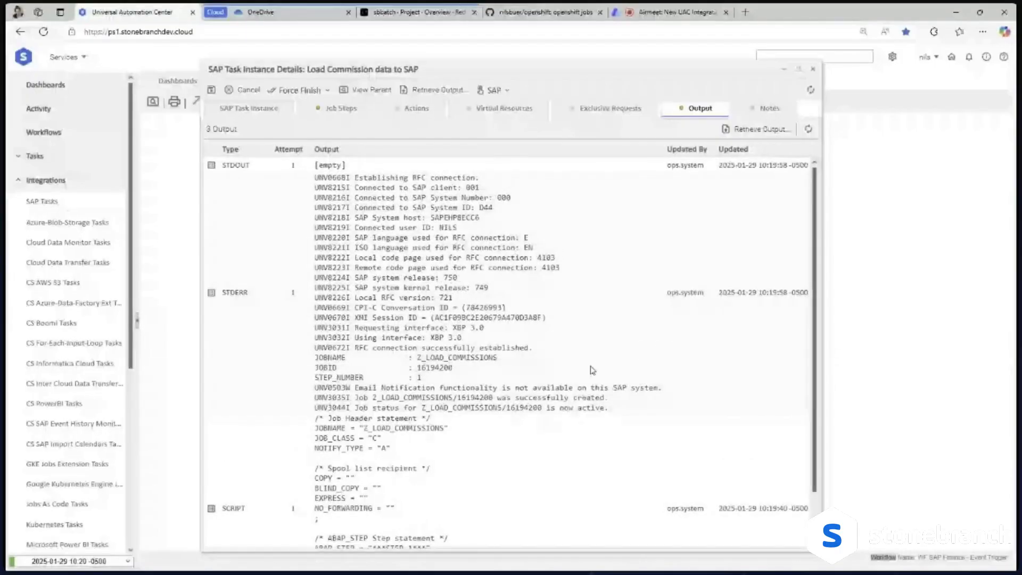
# Reload the task instance's output, check the Z_LOAD_COMMISSIONS job status, and close the instance details.
pyautogui.click(743, 133)
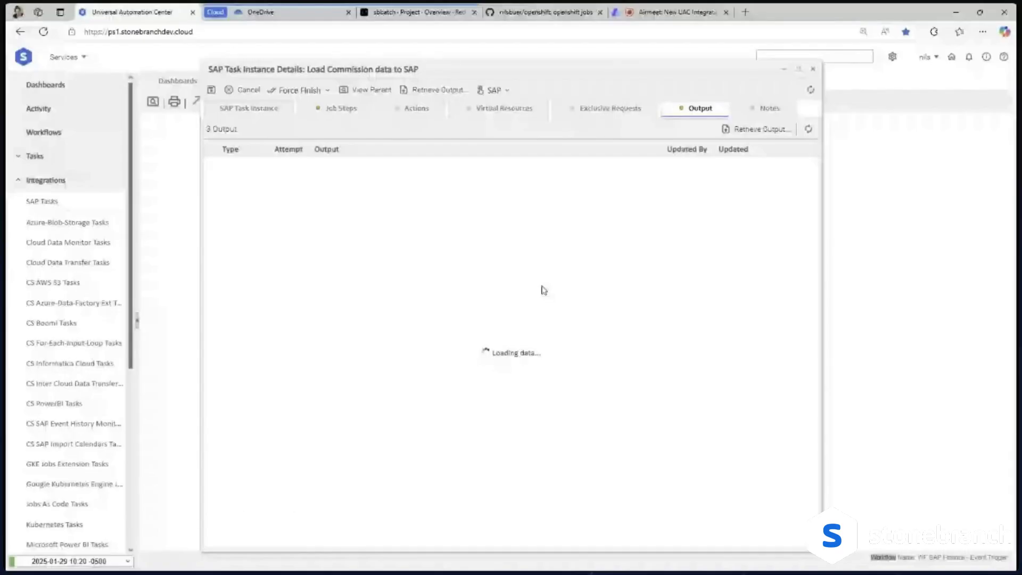
pyautogui.scroll(-1, 554, 256)
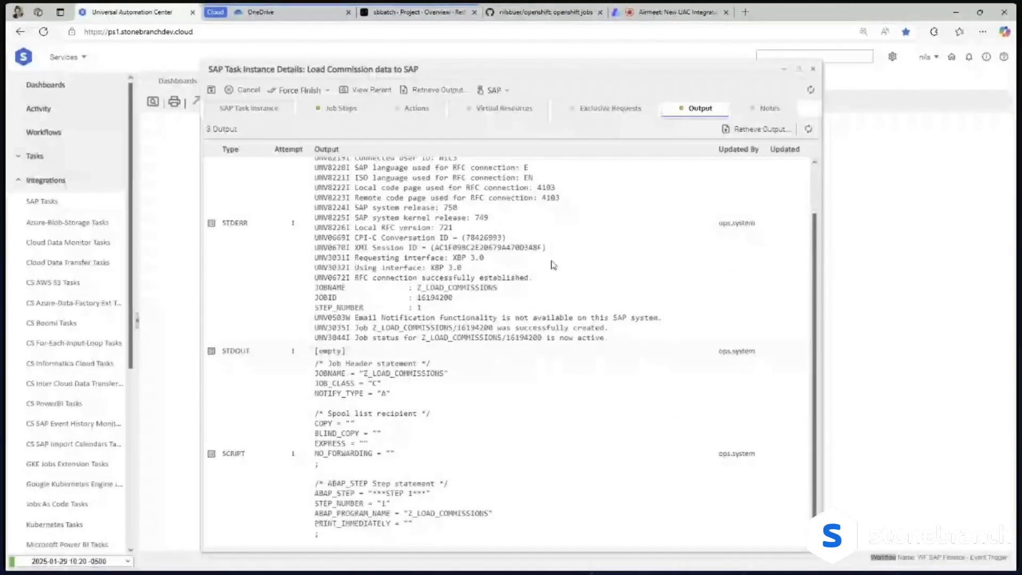
pyautogui.click(814, 71)
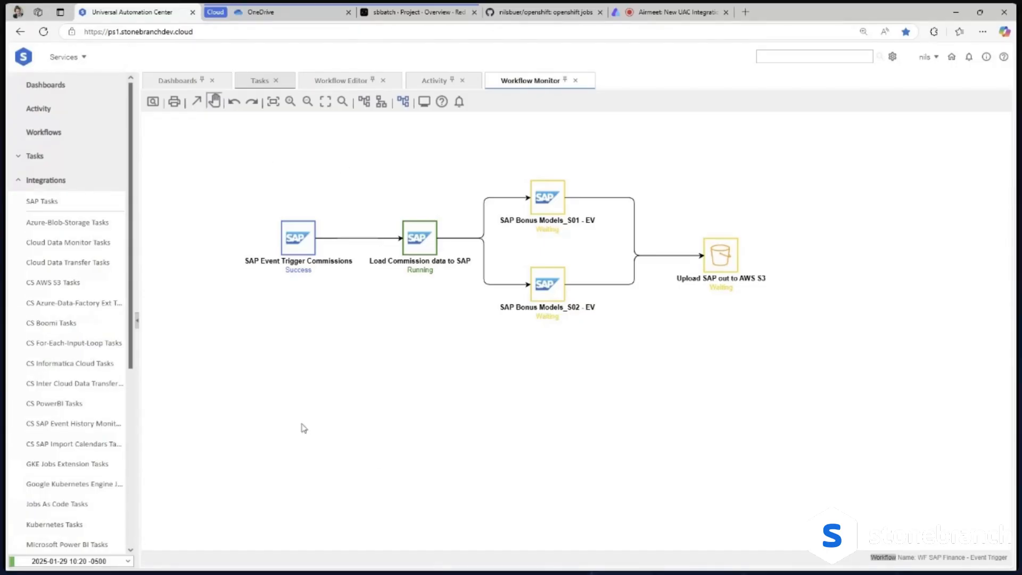
pyautogui.moveTo(309, 572)
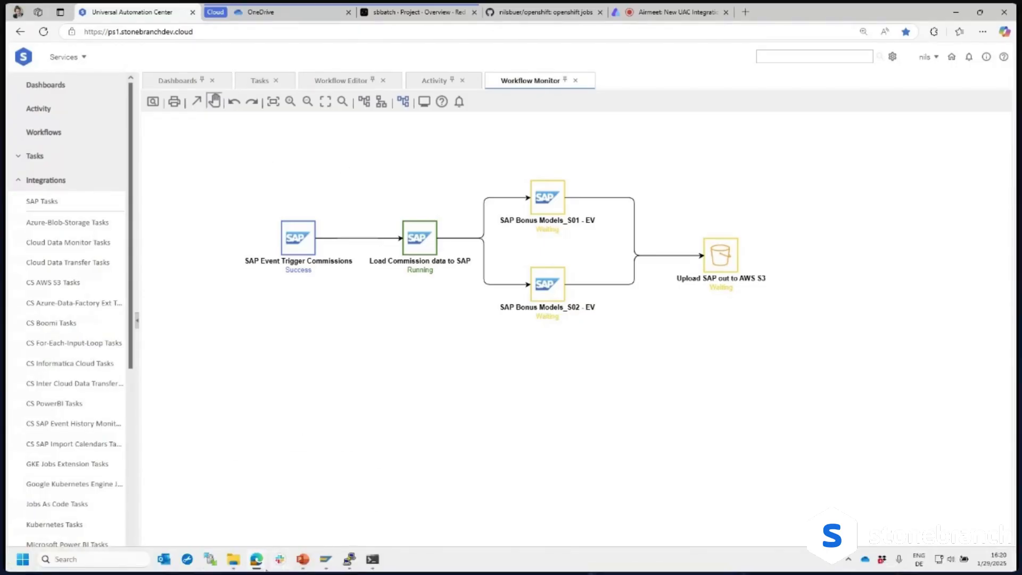